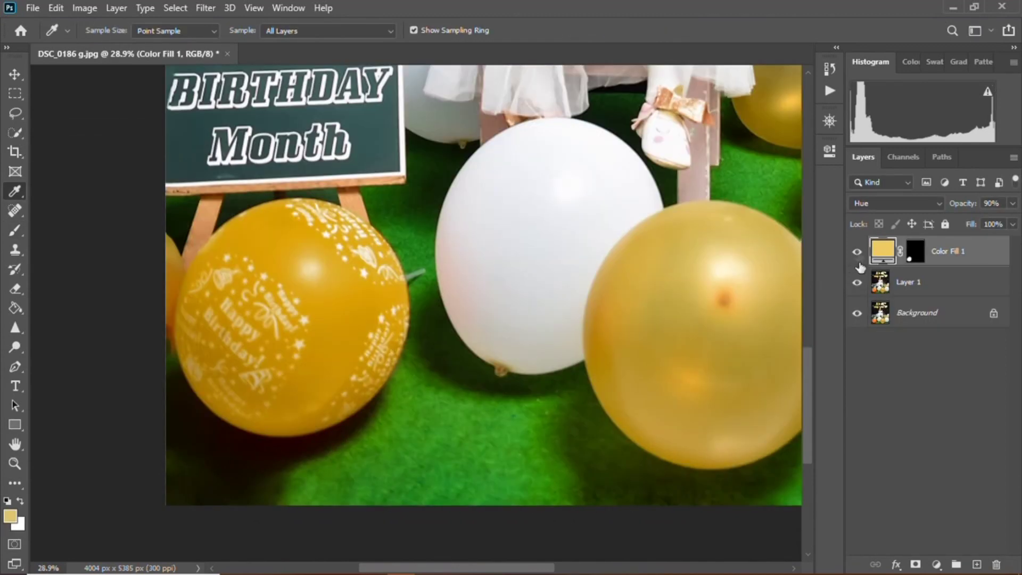
Step: Toggle the Color Fill 1 layer's visibility to compare the gold balloon with the original orange
{"action": "left_click", "coordinate": [858, 254]}
{"action": "left_click", "coordinate": [858, 255]}
{"action": "left_click", "coordinate": [858, 254]}
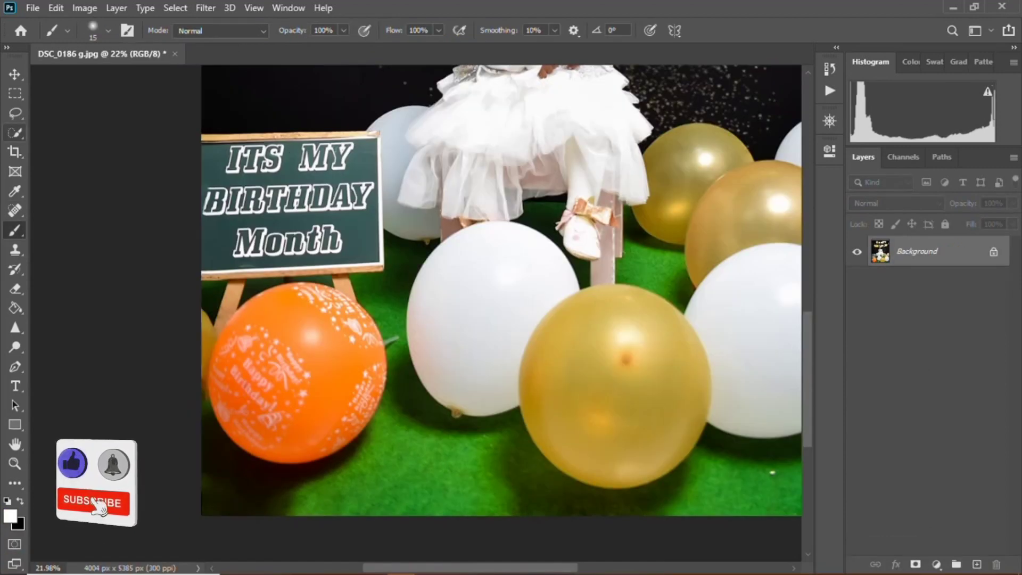
{"action": "left_click", "coordinate": [15, 132]}
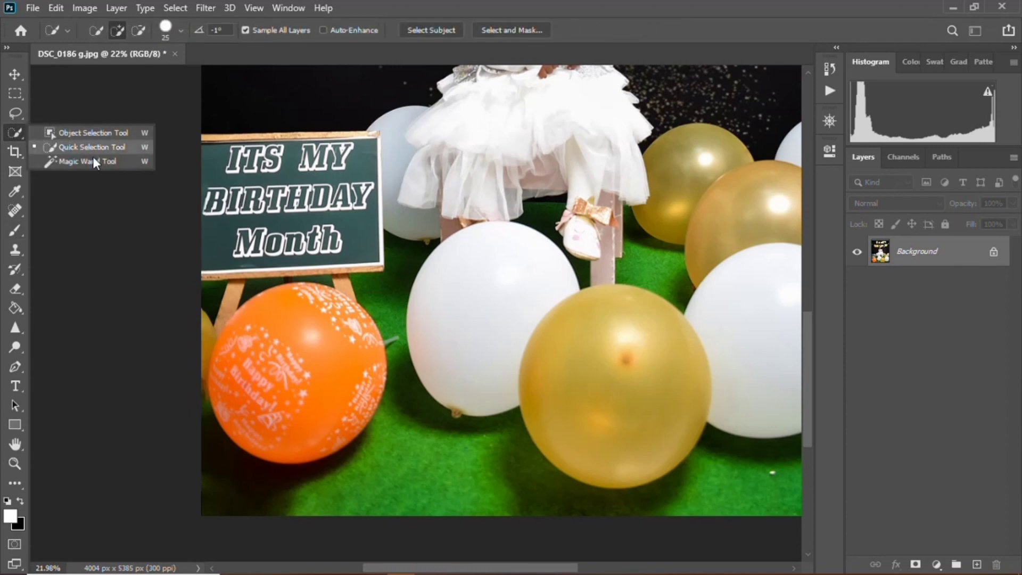
Step: Keep the Quick Selection Tool and duplicate the Background layer into Layer 1 with Ctrl+J
{"action": "left_click", "coordinate": [78, 149]}
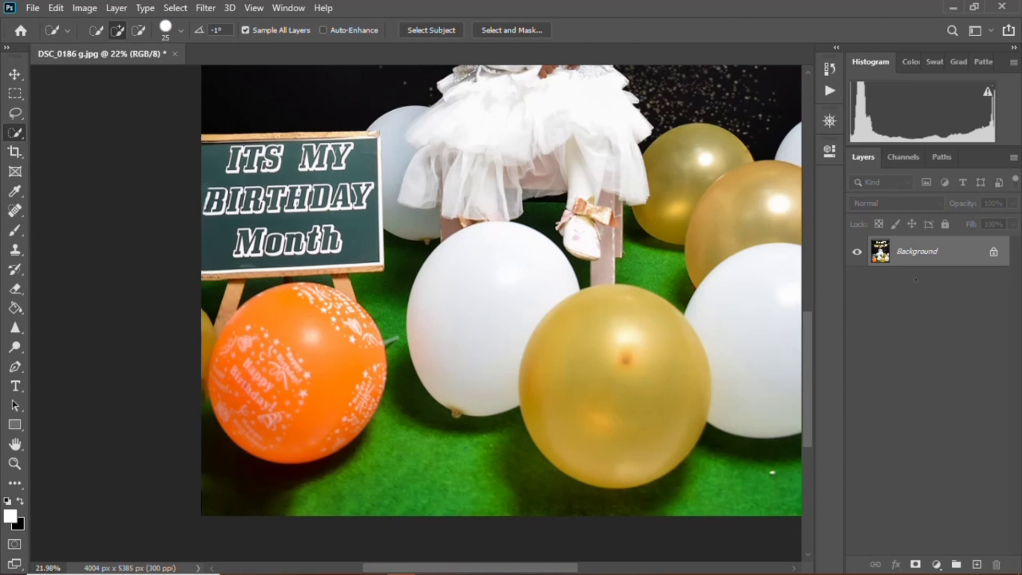
{"action": "key", "text": "ctrl+j"}
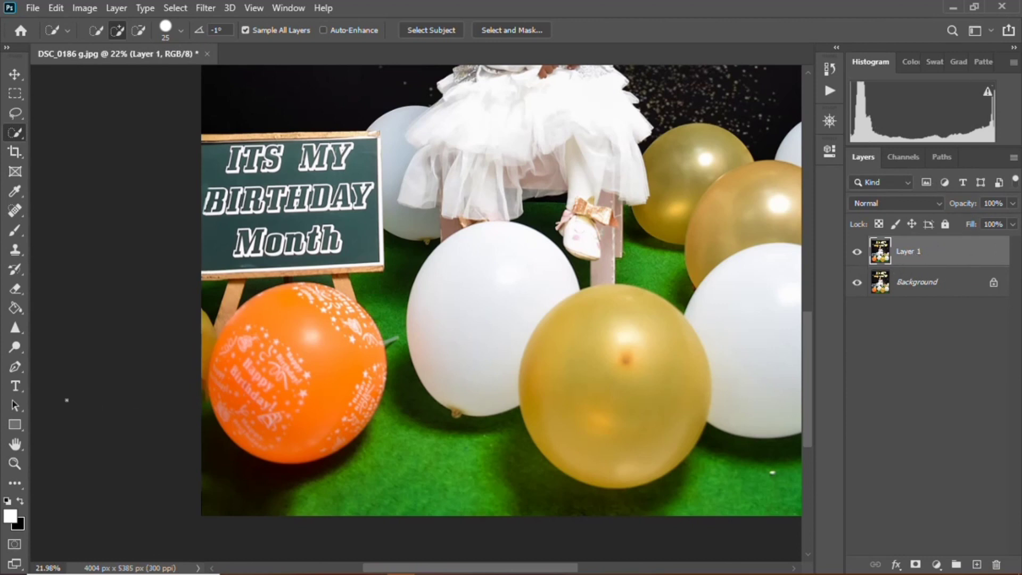
{"action": "scroll", "coordinate": [261, 335], "scroll_direction": "up", "scroll_amount": 2}
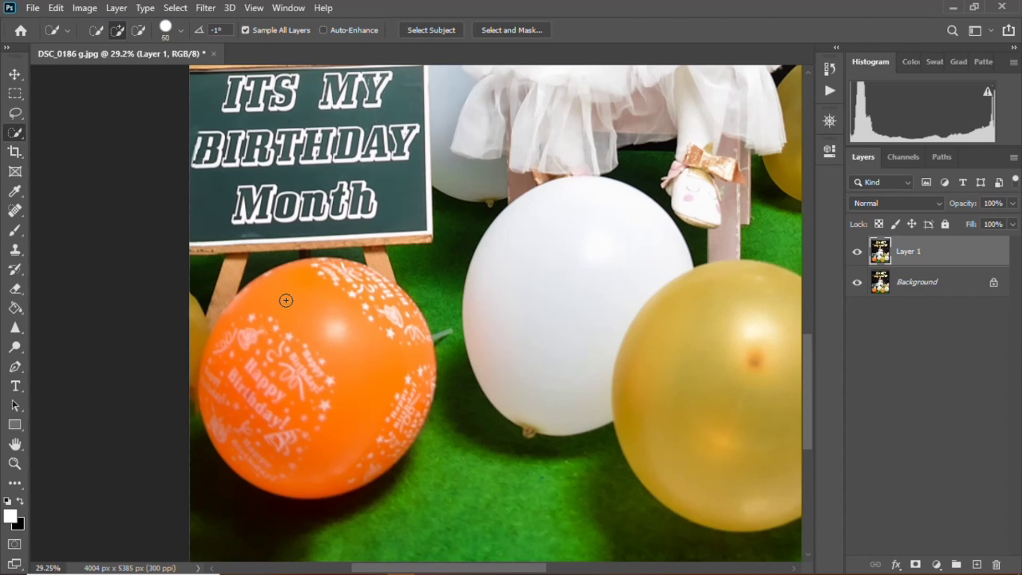
Step: Select the orange balloon with the Quick Selection Tool
{"action": "right_click", "coordinate": [14, 133]}
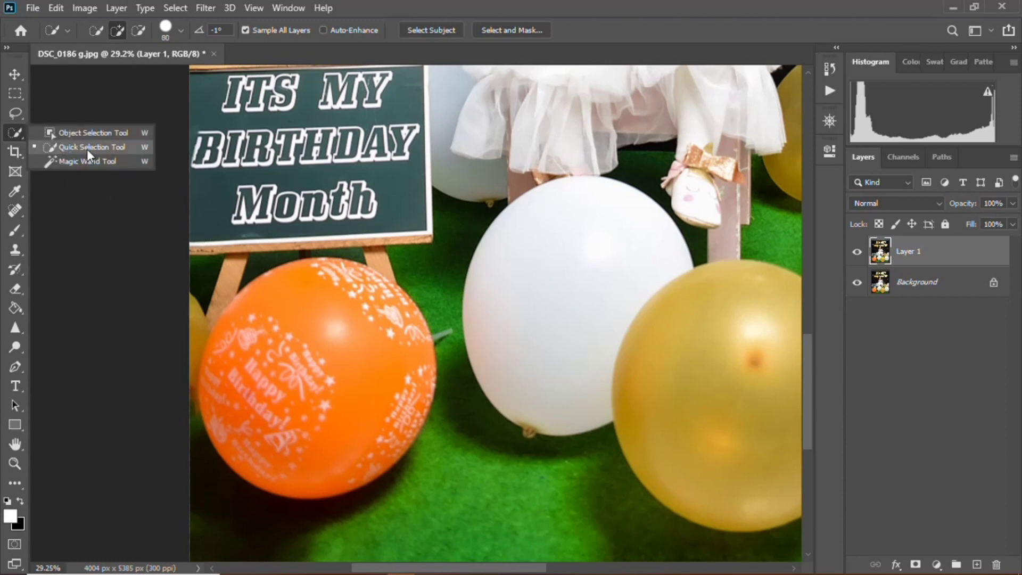
{"action": "left_click", "coordinate": [318, 285]}
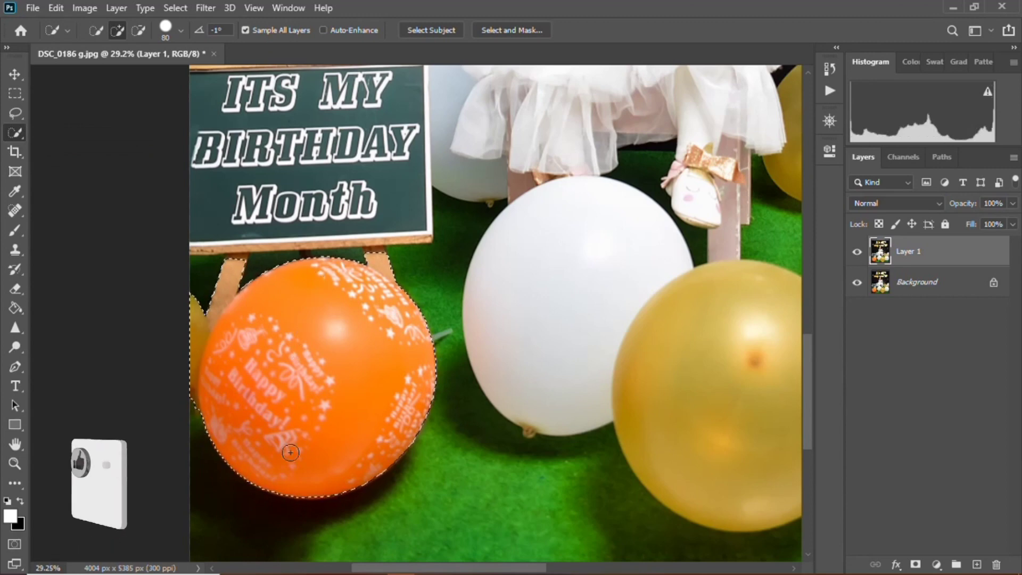
{"action": "scroll", "coordinate": [221, 357], "scroll_direction": "up", "scroll_amount": 3}
Step: Shrink the brush and subtract the easel leg and left-edge background from the selection
{"action": "key", "text": "bracketleft"}
{"action": "key", "text": "bracketleft"}
{"action": "key", "text": "bracketleft"}
{"action": "key", "text": "bracketleft"}
{"action": "key", "text": "bracketleft"}
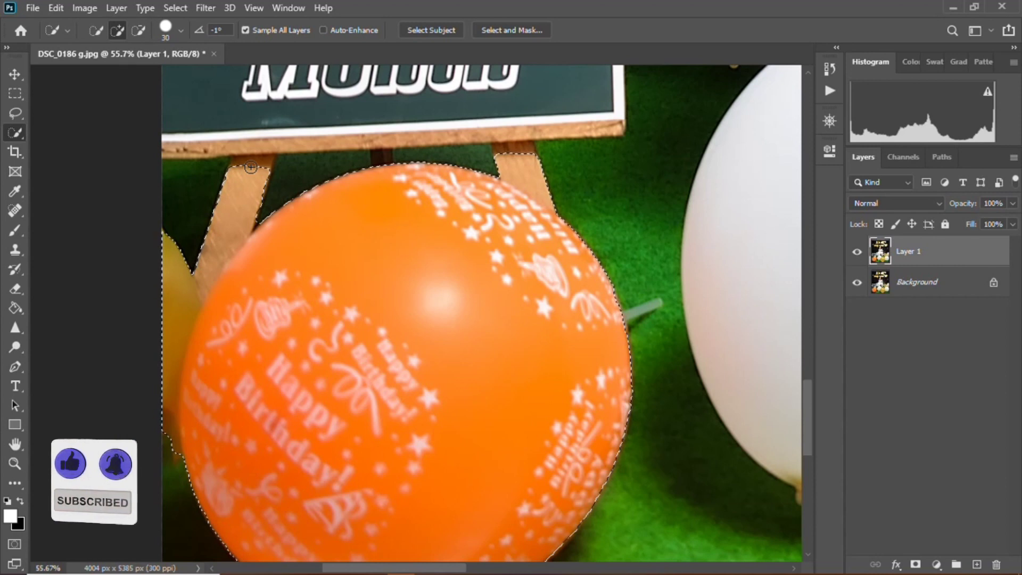
{"action": "key", "text": "alt"}
{"action": "mouse_move", "coordinate": [250, 167]}
{"action": "left_mouse_down"}
{"action": "mouse_move", "coordinate": [194, 264]}
{"action": "mouse_move", "coordinate": [165, 344]}
{"action": "mouse_move", "coordinate": [165, 389]}
{"action": "mouse_move", "coordinate": [194, 486]}
{"action": "left_mouse_up"}
{"action": "scroll", "coordinate": [192, 458], "scroll_direction": "down", "scroll_amount": 3}
{"action": "mouse_move", "coordinate": [182, 373]}
{"action": "left_mouse_down"}
{"action": "mouse_move", "coordinate": [189, 351]}
{"action": "mouse_move", "coordinate": [191, 382]}
{"action": "left_mouse_up"}
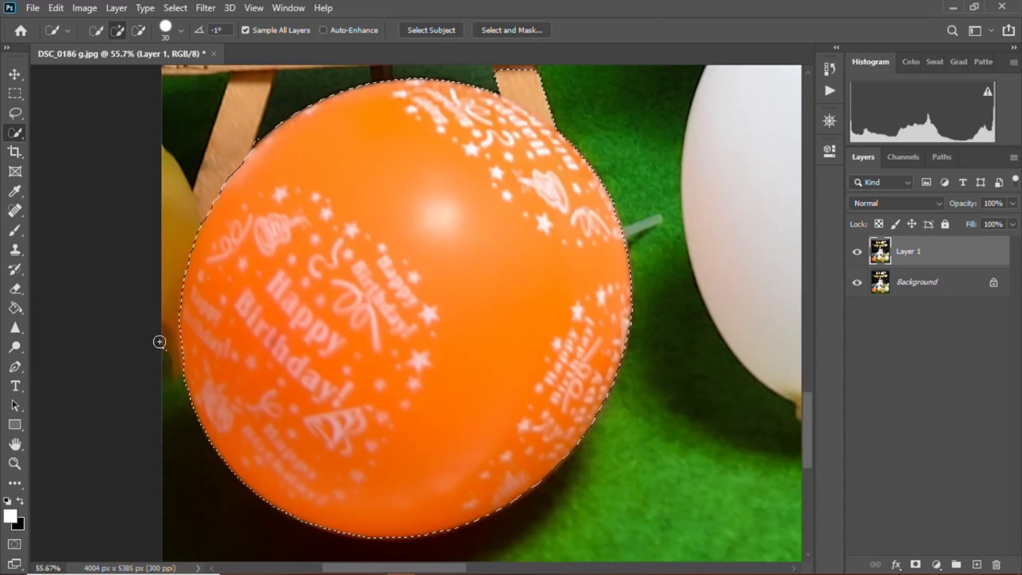
{"action": "key", "text": "alt"}
{"action": "left_click_drag", "start_coordinate": [158, 350], "coordinate": [159, 360]}
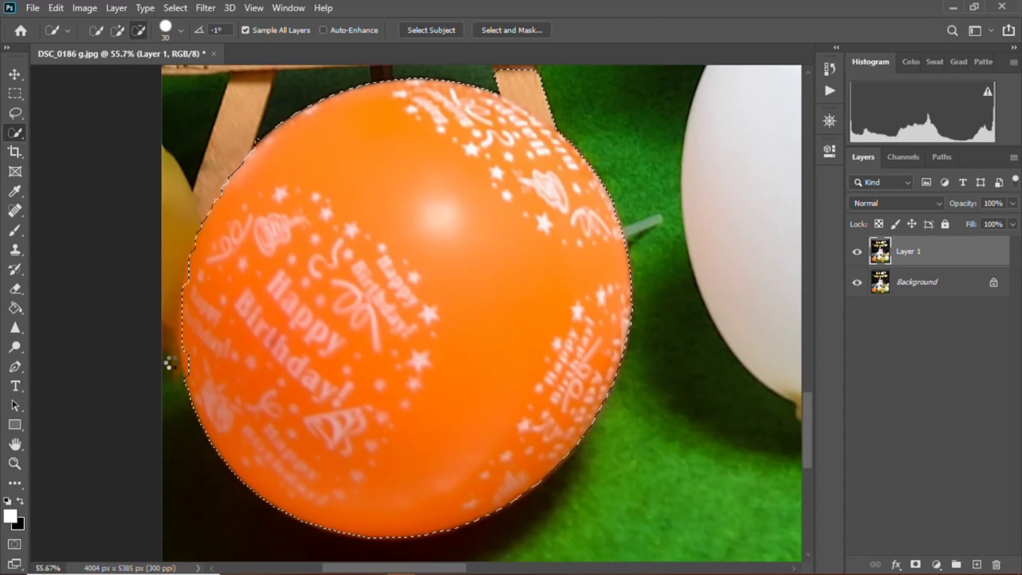
{"action": "left_click", "coordinate": [191, 367]}
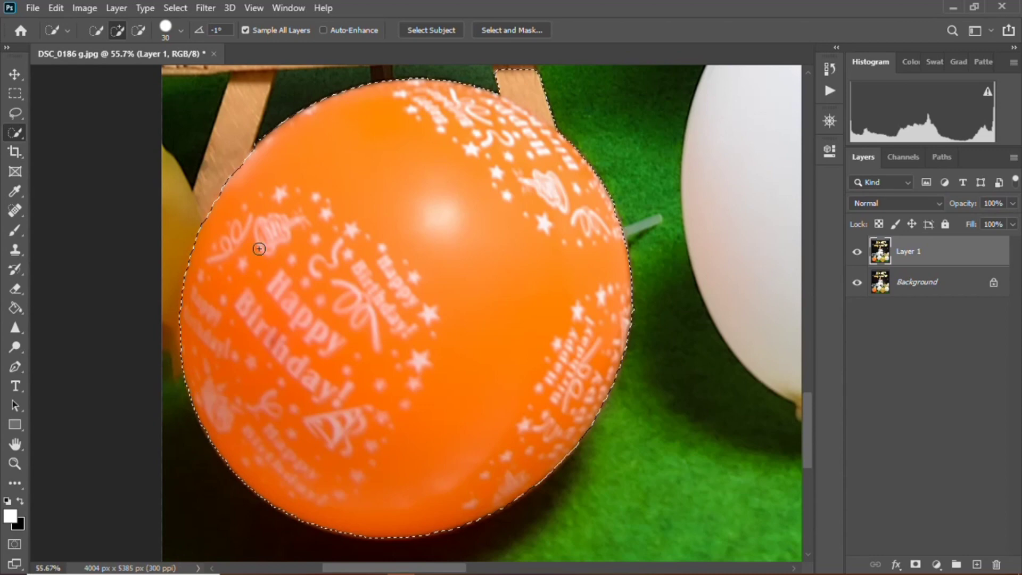
Step: Zoom in and subtract the wood sliver from the balloon selection
{"action": "scroll", "coordinate": [279, 237], "scroll_direction": "up", "scroll_amount": 3}
{"action": "scroll", "coordinate": [261, 245], "scroll_direction": "up", "scroll_amount": 6, "text": "alt"}
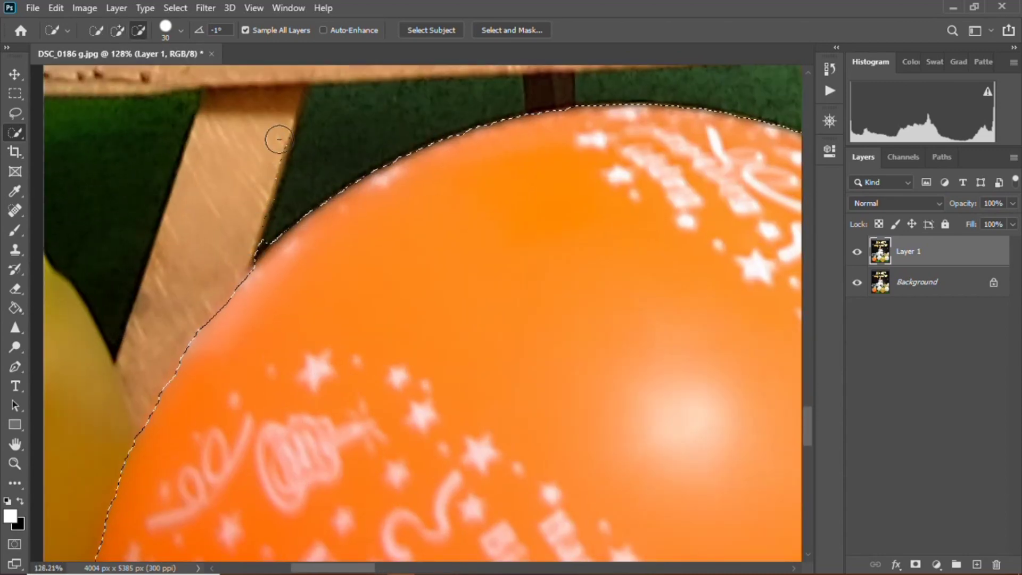
{"action": "left_click_drag", "start_coordinate": [286, 126], "coordinate": [250, 222]}
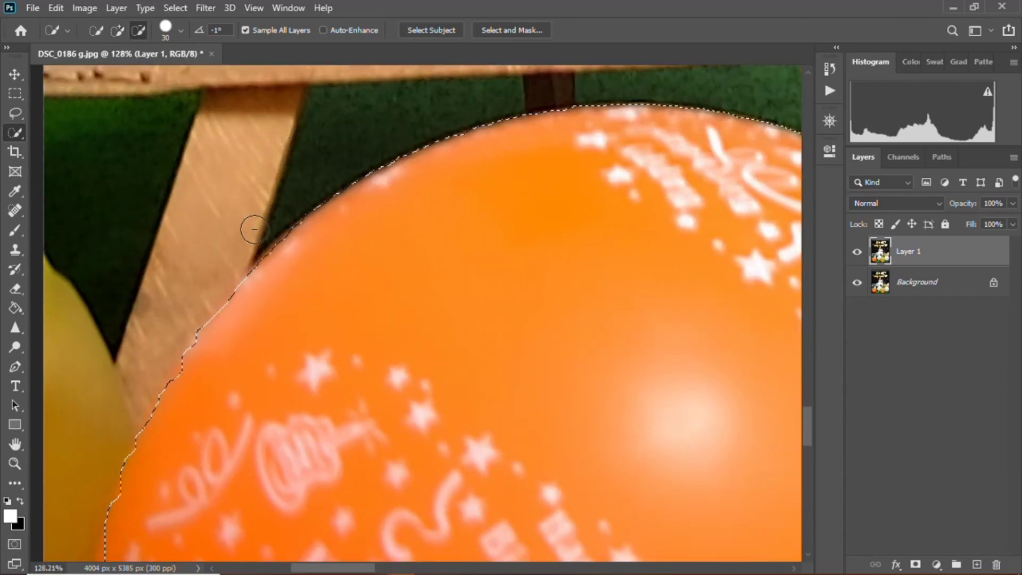
Step: Subtract the wooden easel leg and refine the selection along the balloon's top edge
{"action": "scroll", "coordinate": [475, 328], "scroll_direction": "down", "scroll_amount": 6, "text": "alt"}
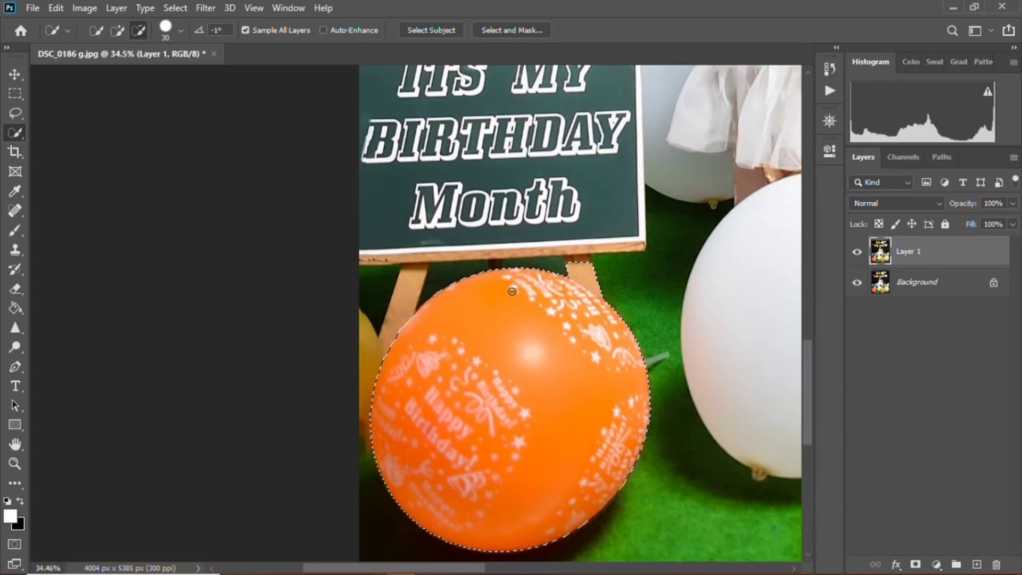
{"action": "scroll", "coordinate": [406, 340], "scroll_direction": "up", "scroll_amount": 2, "text": "alt"}
{"action": "scroll", "coordinate": [406, 341], "scroll_direction": "up", "scroll_amount": 5, "text": "alt"}
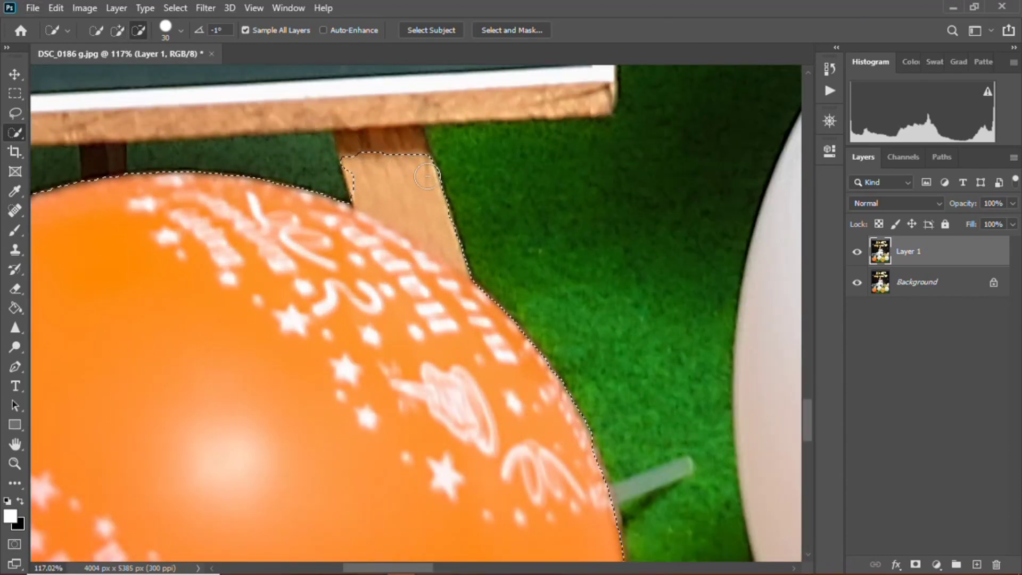
{"action": "left_click_drag", "start_coordinate": [427, 176], "coordinate": [472, 210]}
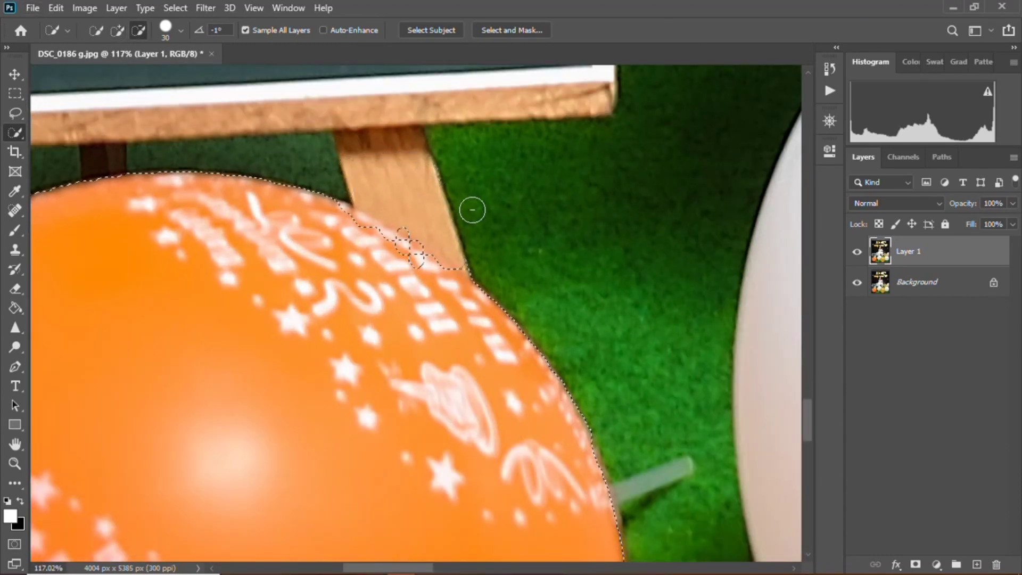
{"action": "mouse_move", "coordinate": [409, 248]}
{"action": "left_mouse_down"}
{"action": "mouse_move", "coordinate": [406, 269]}
{"action": "mouse_move", "coordinate": [447, 281]}
{"action": "mouse_move", "coordinate": [354, 225]}
{"action": "mouse_move", "coordinate": [430, 276]}
{"action": "mouse_move", "coordinate": [443, 276]}
{"action": "mouse_move", "coordinate": [365, 221]}
{"action": "mouse_move", "coordinate": [374, 248]}
{"action": "mouse_move", "coordinate": [450, 254]}
{"action": "mouse_move", "coordinate": [478, 260]}
{"action": "mouse_move", "coordinate": [482, 273]}
{"action": "left_mouse_up"}
{"action": "key", "text": "alt"}
{"action": "scroll", "coordinate": [498, 297], "scroll_direction": "down", "scroll_amount": 8}
{"action": "scroll", "coordinate": [499, 350], "scroll_direction": "up", "scroll_amount": 5}
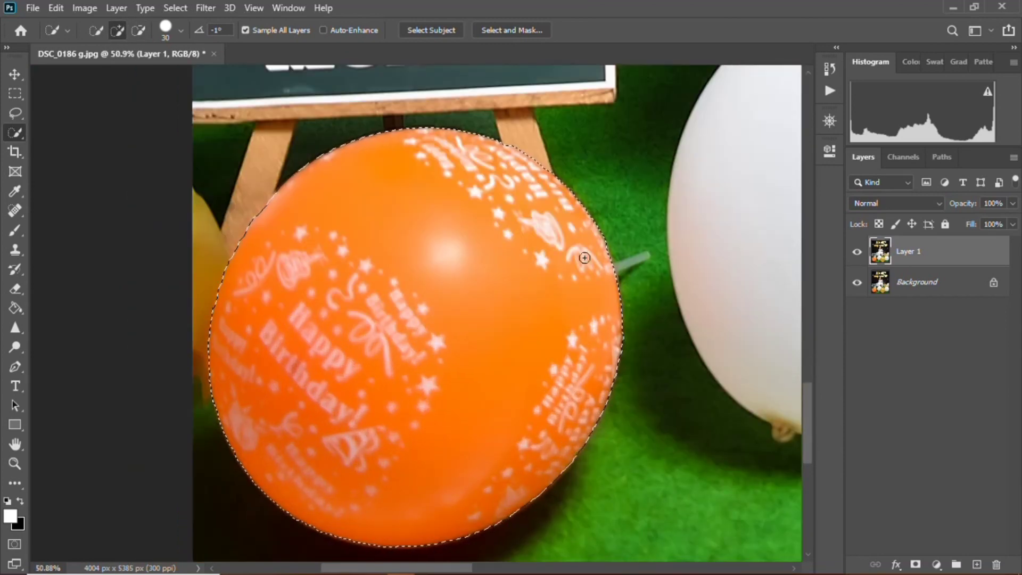
{"action": "key", "text": "alt"}
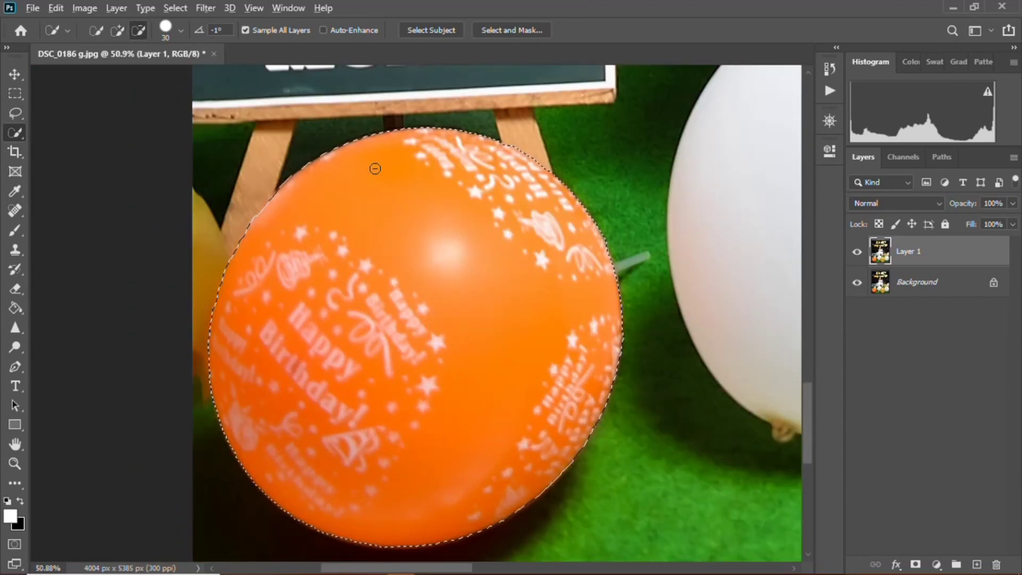
Step: Expand the balloon selection by 1 pixel via Select > Modify > Expand
{"action": "left_click", "coordinate": [185, 8]}
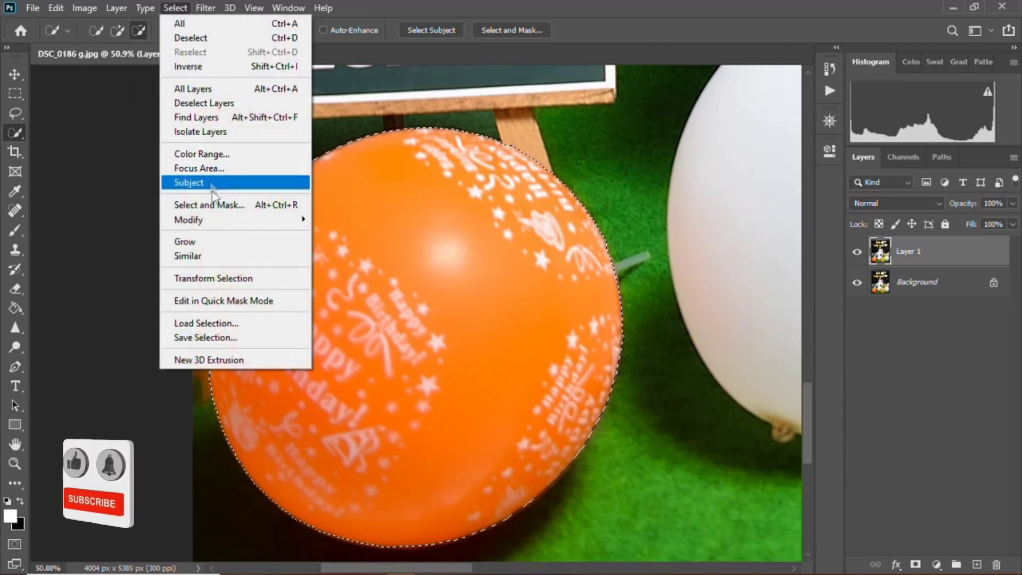
{"action": "mouse_move", "coordinate": [215, 223]}
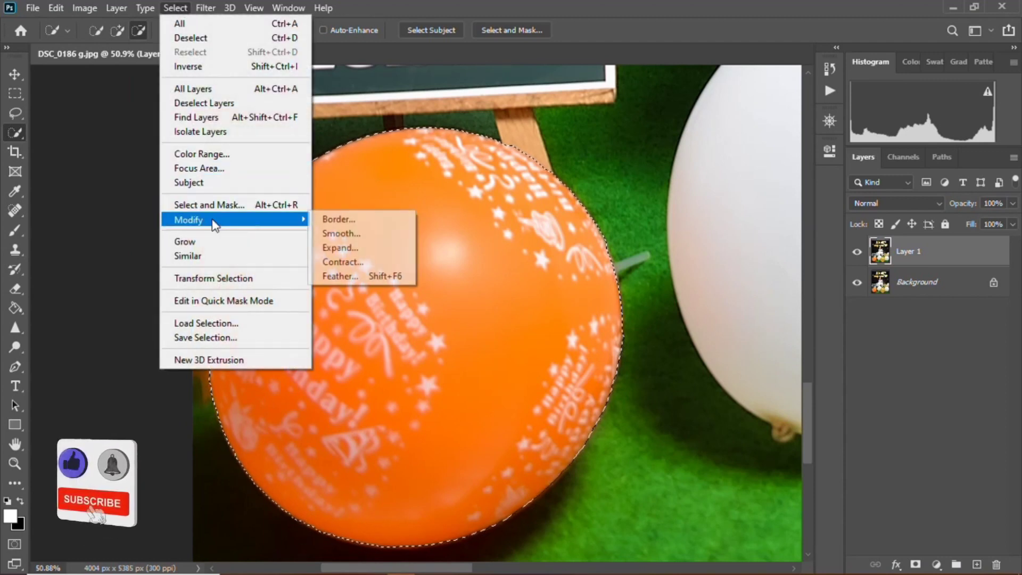
{"action": "left_click", "coordinate": [349, 248]}
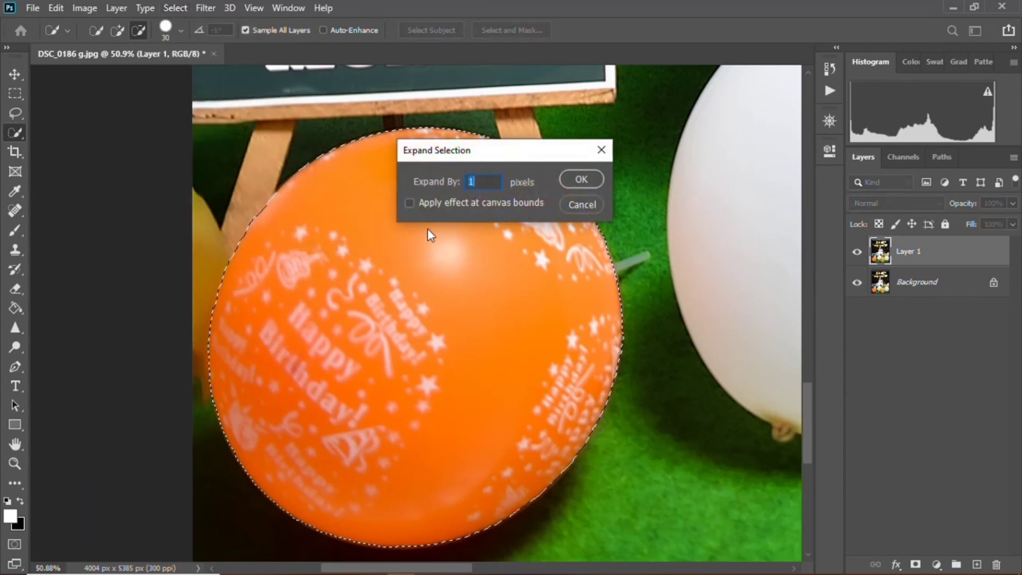
{"action": "left_click", "coordinate": [579, 180]}
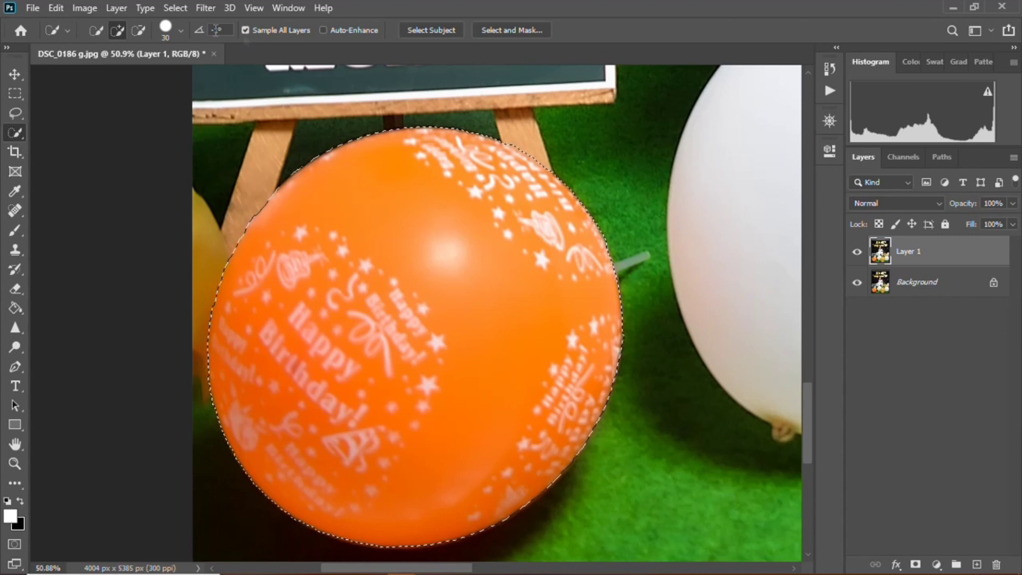
Step: Expand the selection by 2 pixels and zoom out to view the whole photo
{"action": "left_click", "coordinate": [181, 8]}
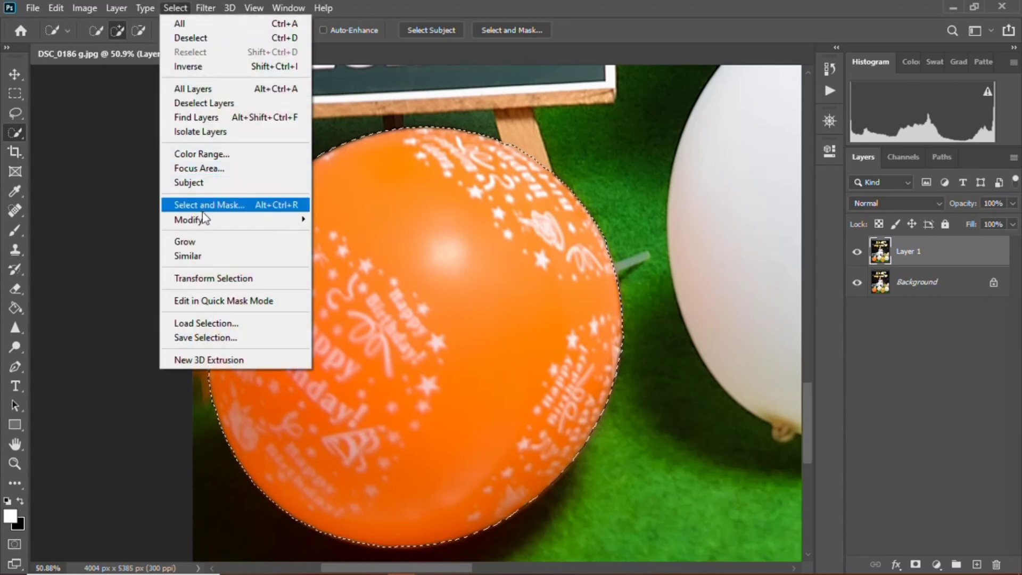
{"action": "mouse_move", "coordinate": [250, 227]}
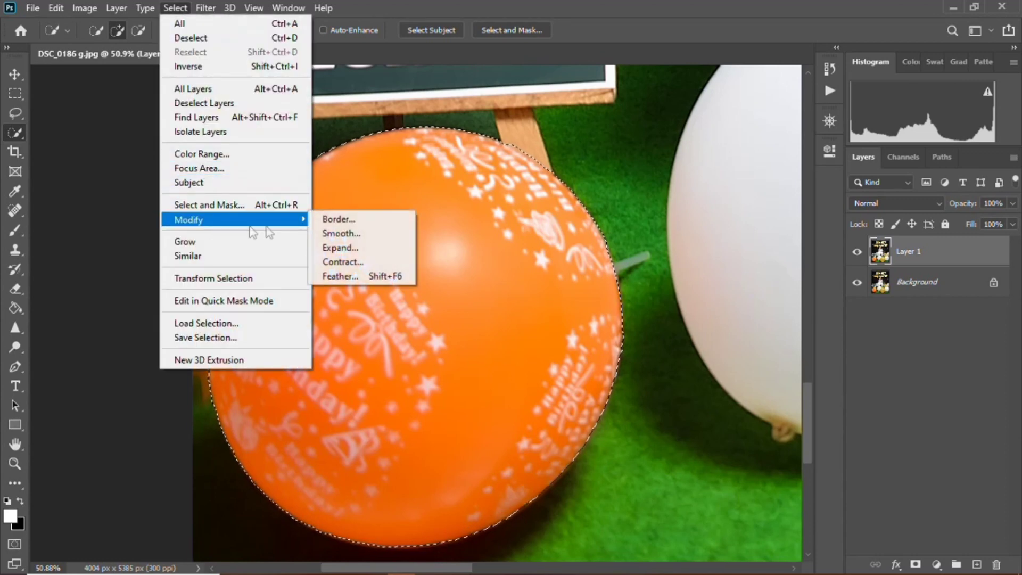
{"action": "left_click", "coordinate": [349, 248]}
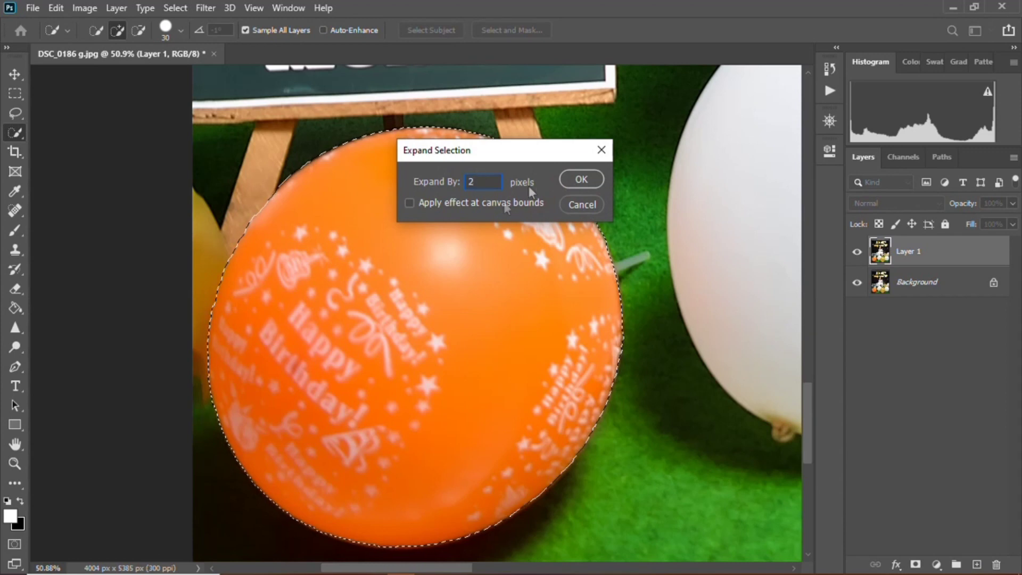
{"action": "left_click", "coordinate": [582, 180]}
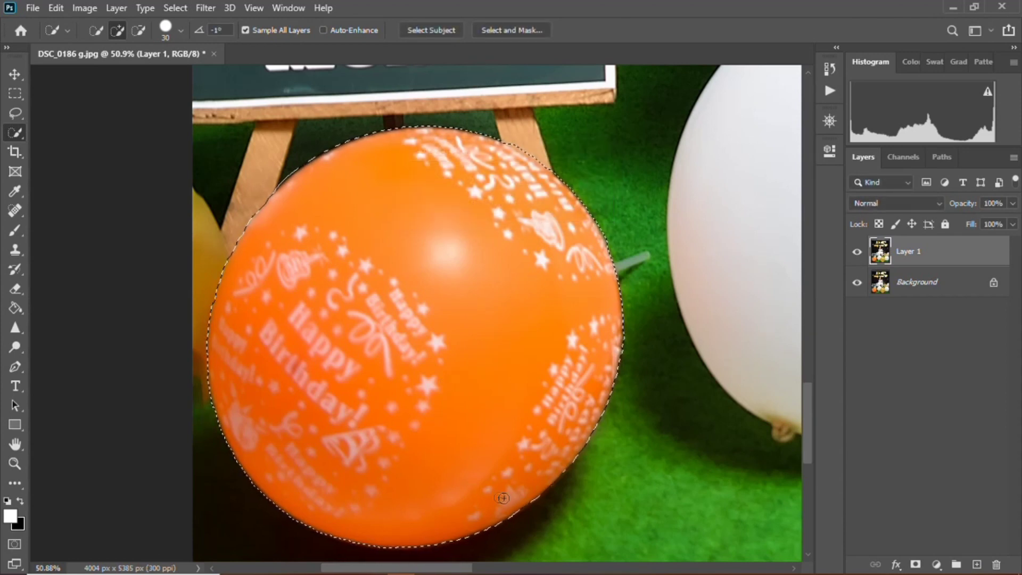
{"action": "scroll", "coordinate": [529, 410], "scroll_direction": "down", "scroll_amount": 3, "text": "alt"}
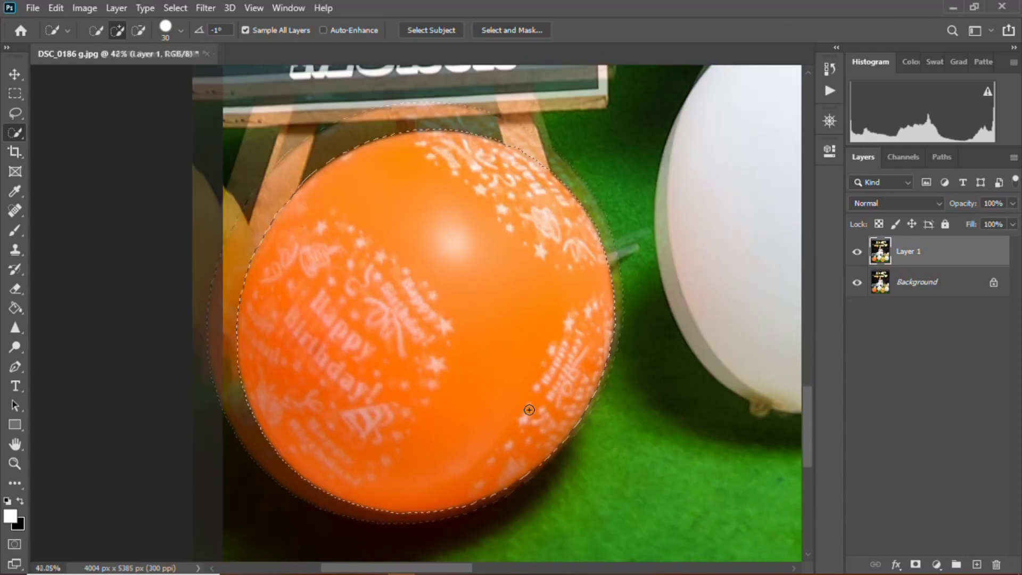
{"action": "scroll", "coordinate": [530, 410], "scroll_direction": "down", "scroll_amount": 1, "text": "alt"}
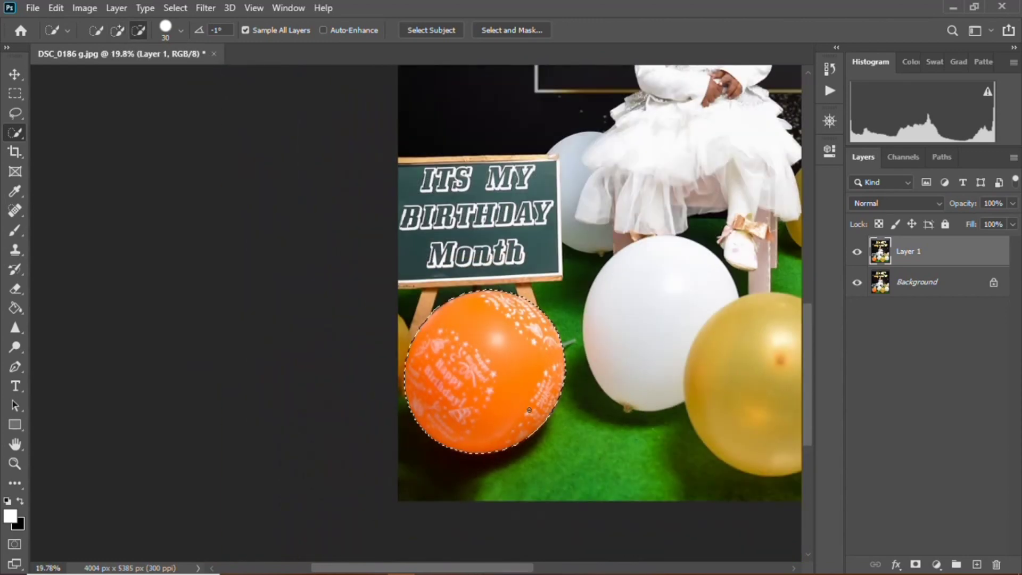
{"action": "scroll", "coordinate": [742, 335], "scroll_direction": "right", "scroll_amount": 5}
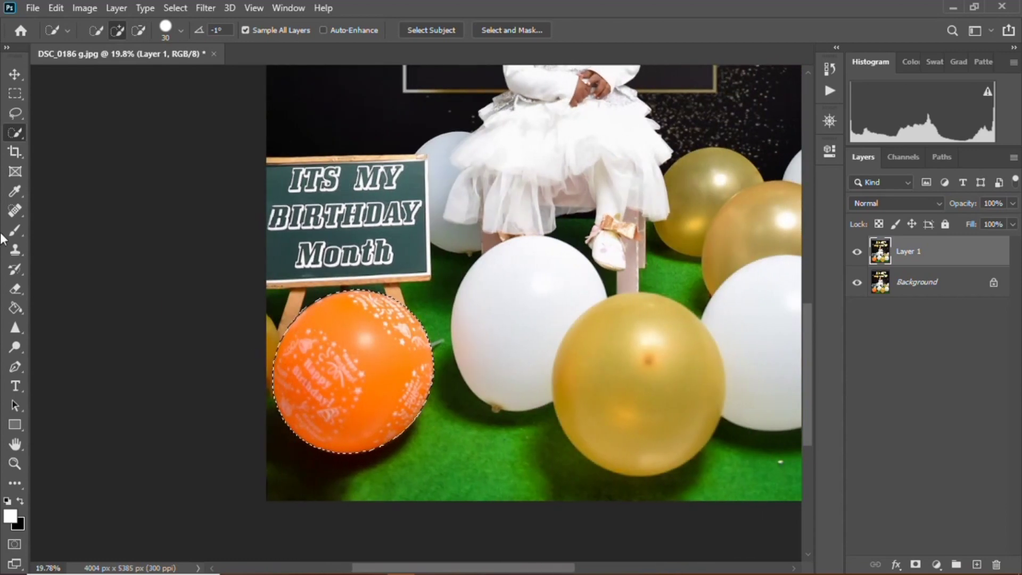
{"action": "scroll", "coordinate": [206, 327], "scroll_direction": "right", "scroll_amount": 2}
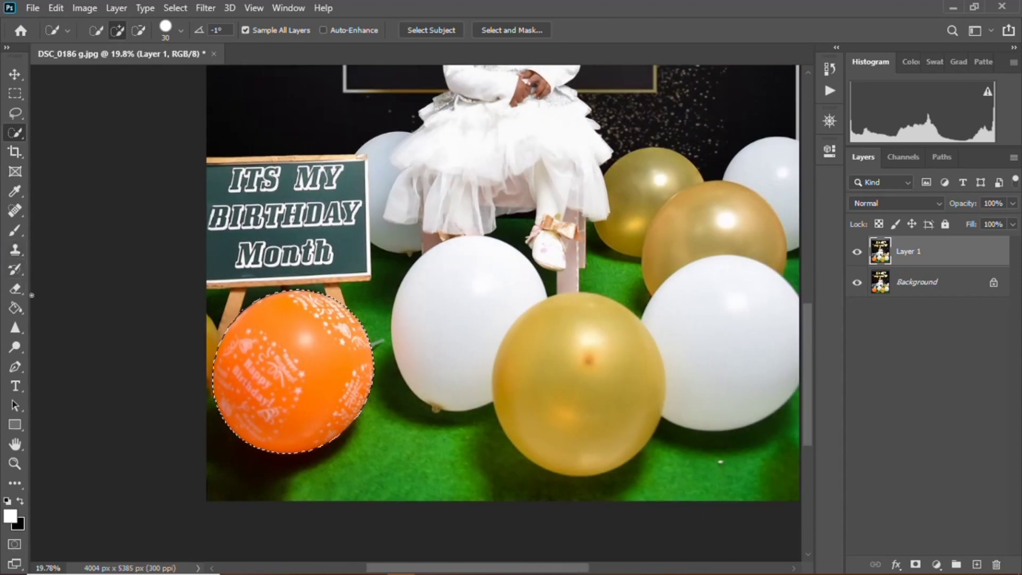
{"action": "left_click", "coordinate": [19, 194]}
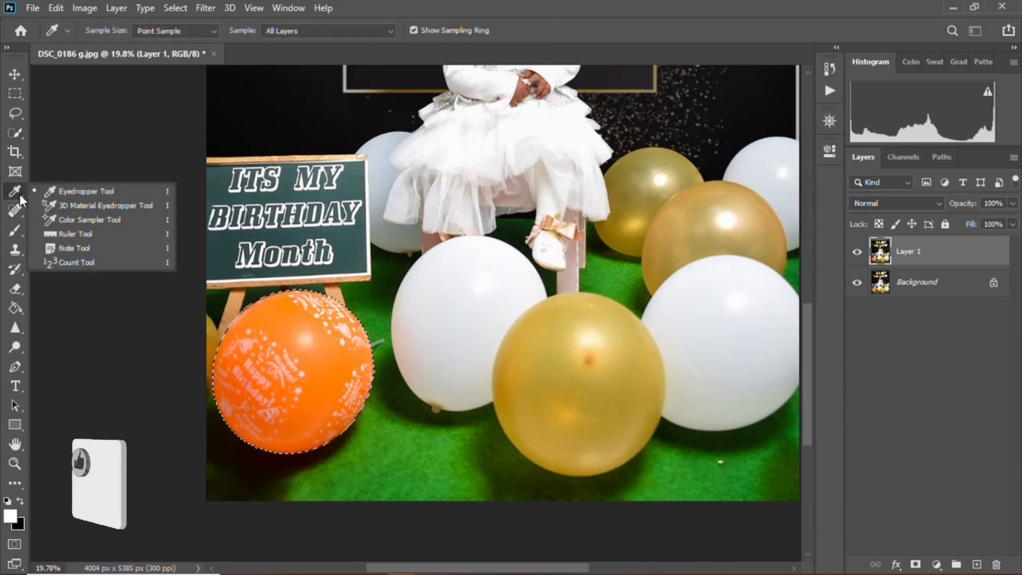
Step: Sample the large front balloon's gold colour with the Eyedropper Tool
{"action": "left_click", "coordinate": [86, 194]}
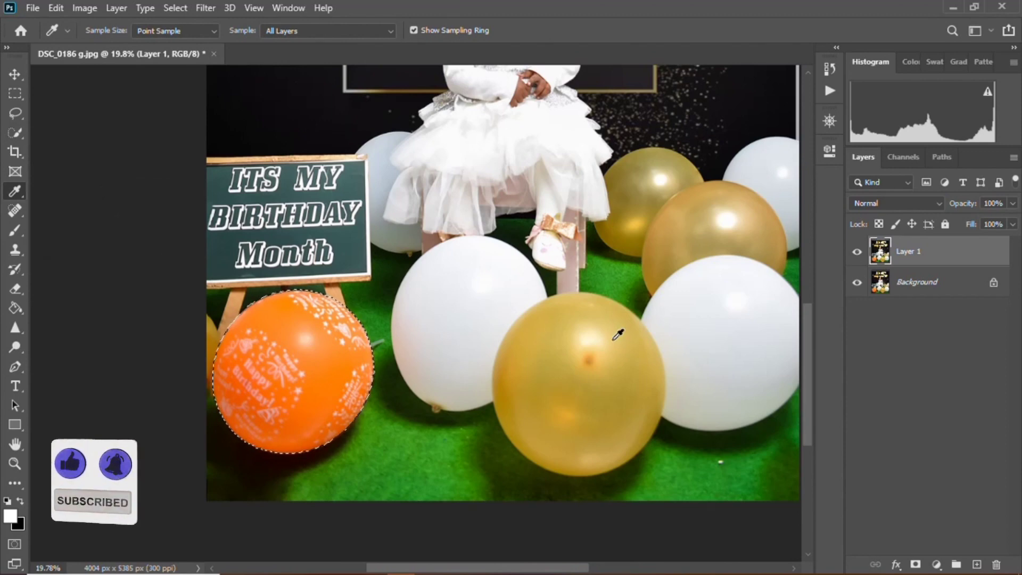
{"action": "scroll", "coordinate": [619, 335], "scroll_direction": "up", "scroll_amount": 3}
{"action": "left_click", "coordinate": [591, 297], "text": "alt"}
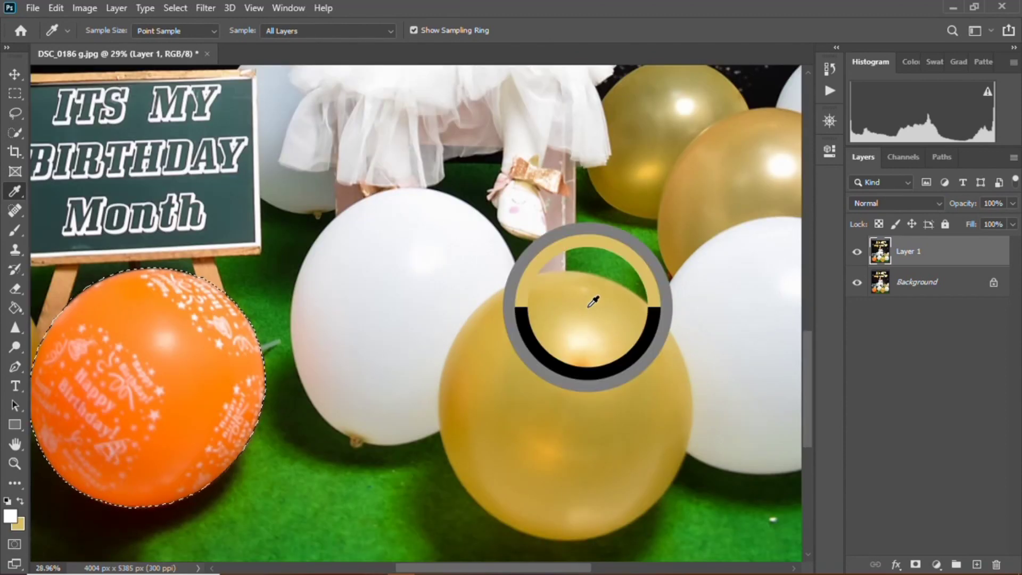
{"action": "left_click", "coordinate": [585, 305], "text": "alt"}
{"action": "left_click_drag", "start_coordinate": [580, 308], "coordinate": [591, 306]}
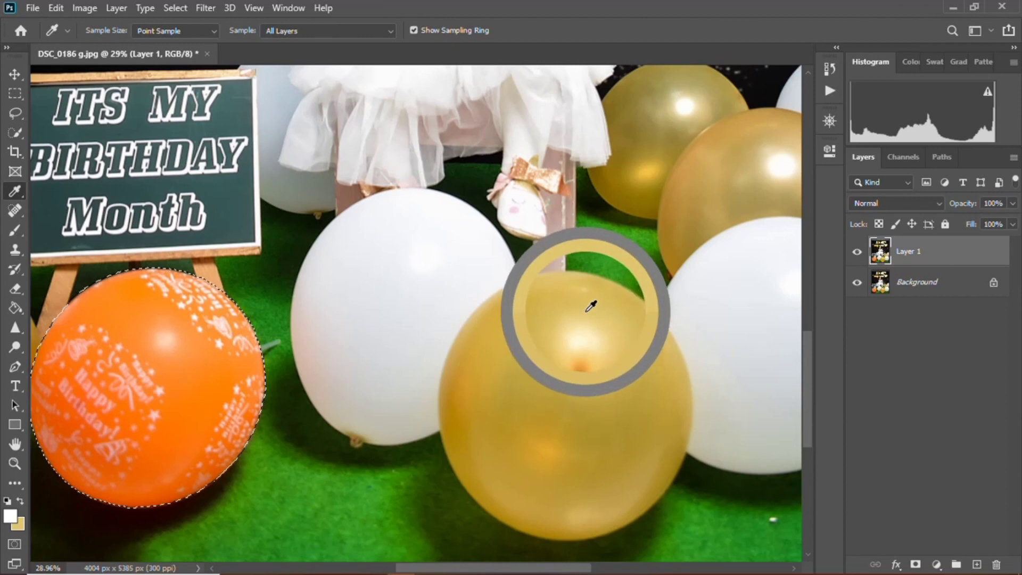
{"action": "left_click_drag", "start_coordinate": [591, 306], "coordinate": [591, 306]}
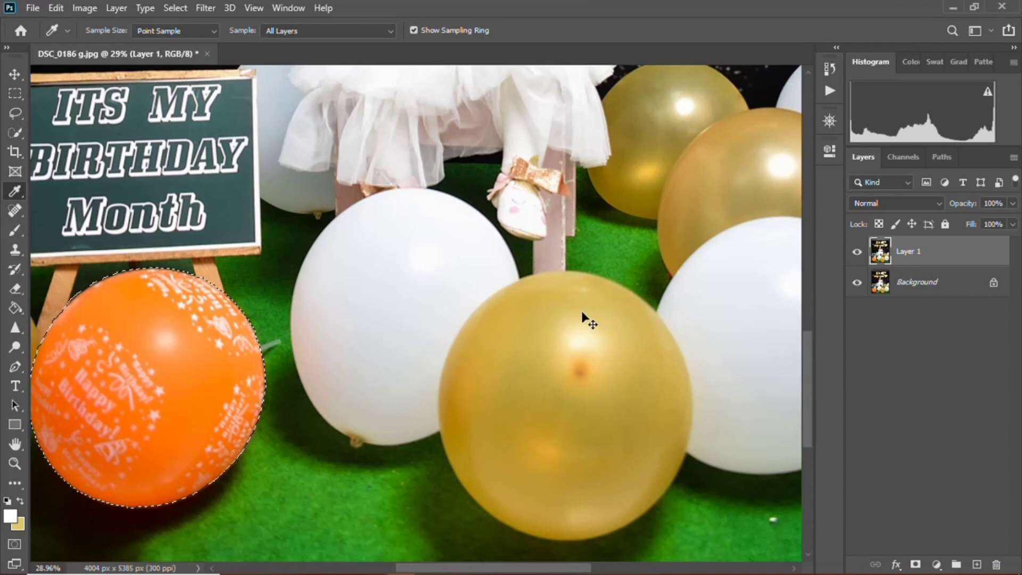
{"action": "scroll", "coordinate": [582, 322], "scroll_direction": "left", "scroll_amount": 5}
{"action": "scroll", "coordinate": [307, 343], "scroll_direction": "right", "scroll_amount": 2}
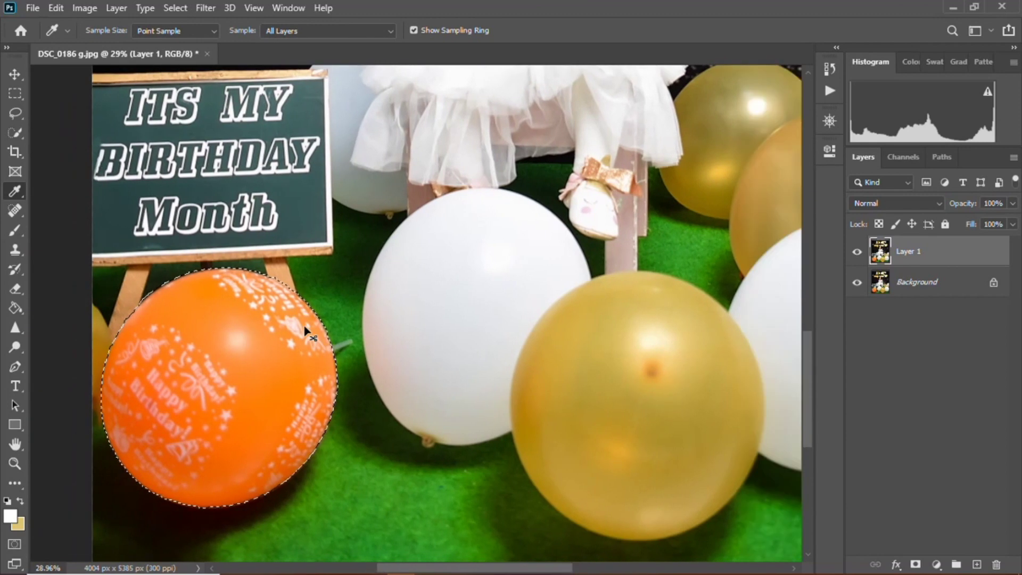
{"action": "scroll", "coordinate": [307, 332], "scroll_direction": "left", "scroll_amount": 4}
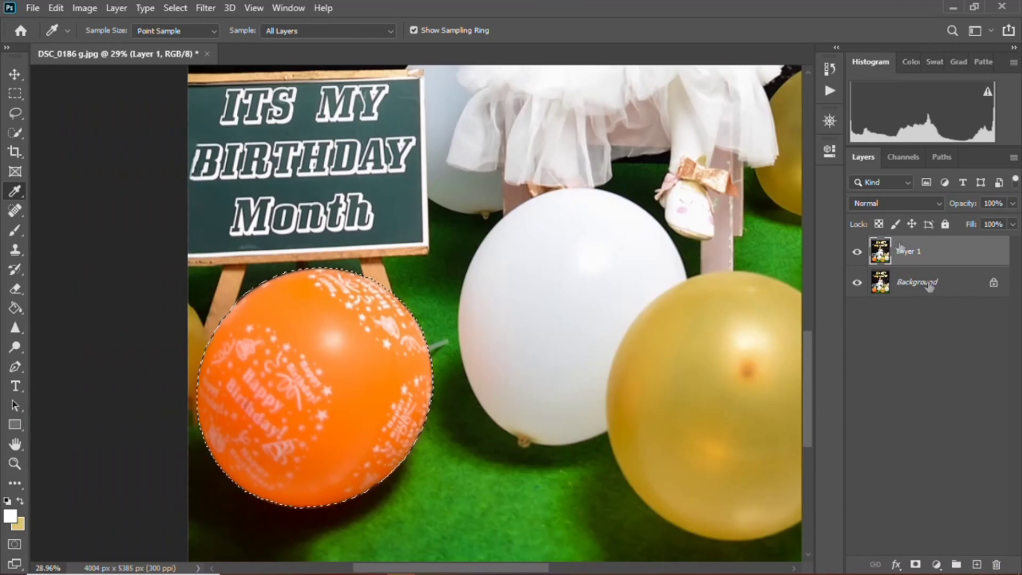
{"action": "left_click", "coordinate": [936, 564]}
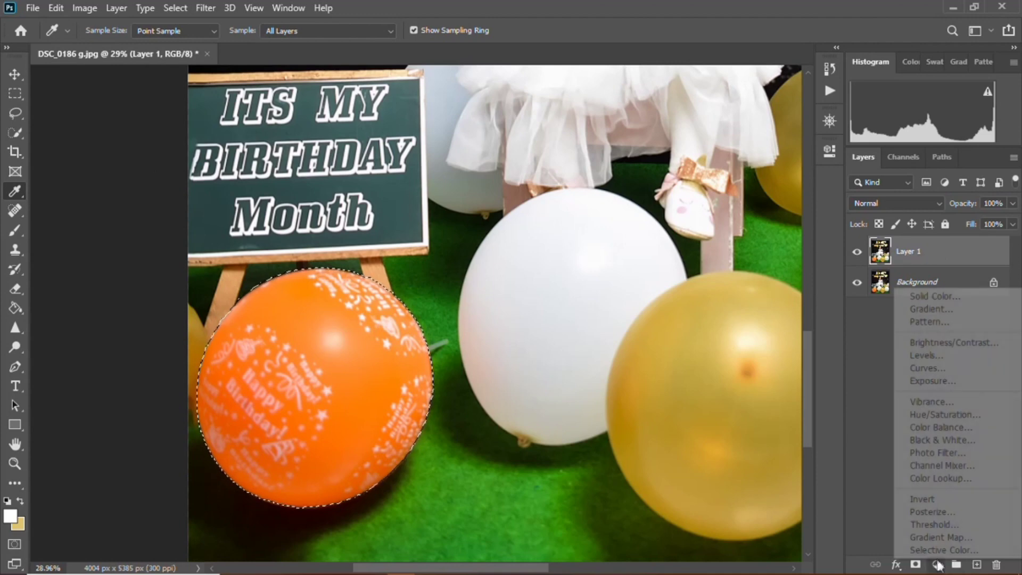
Step: Swap colours and add a Solid Color fill layer in gold edcb5f over the balloon selection
{"action": "left_click", "coordinate": [944, 298]}
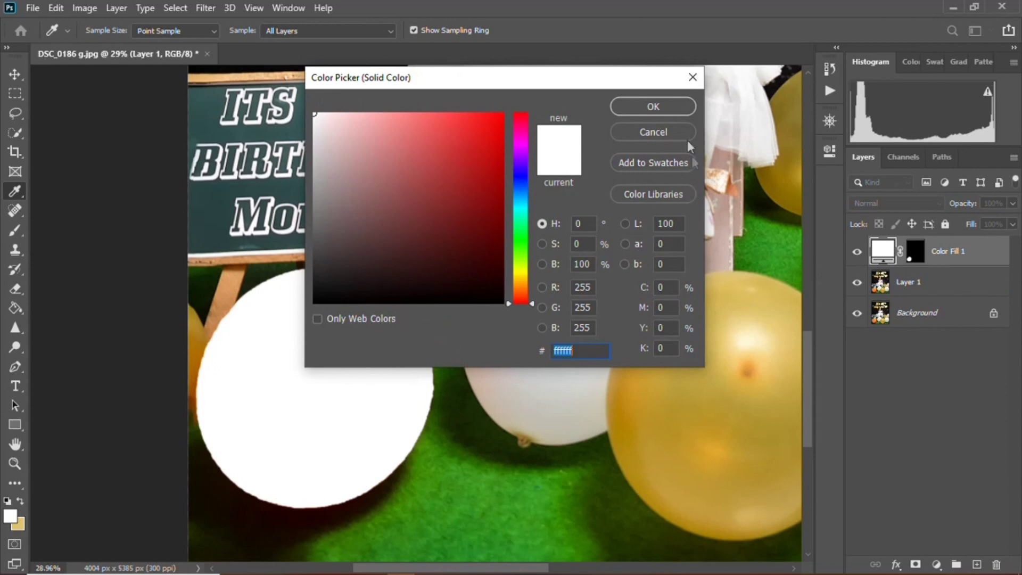
{"action": "left_click", "coordinate": [693, 78]}
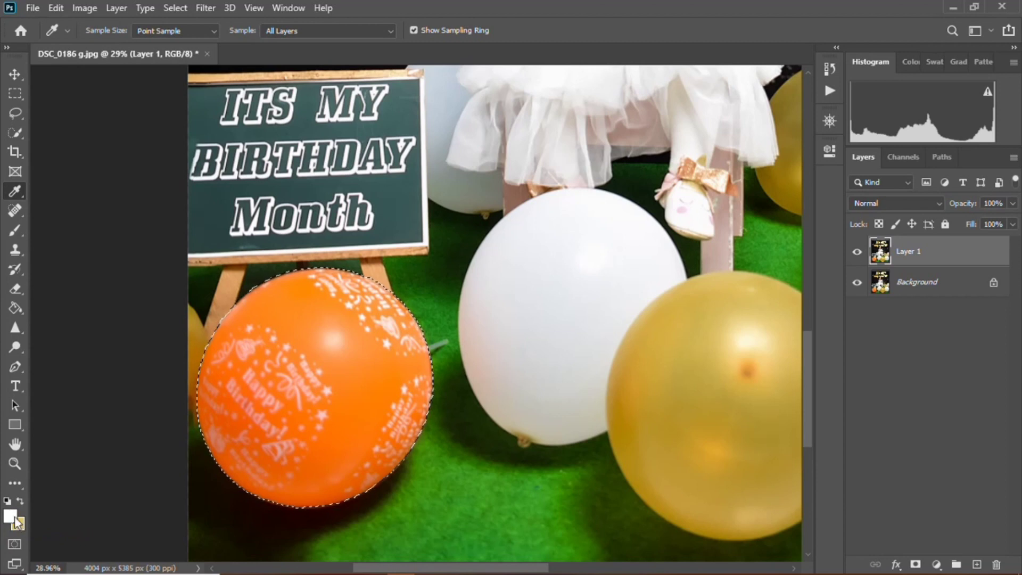
{"action": "key", "text": "x"}
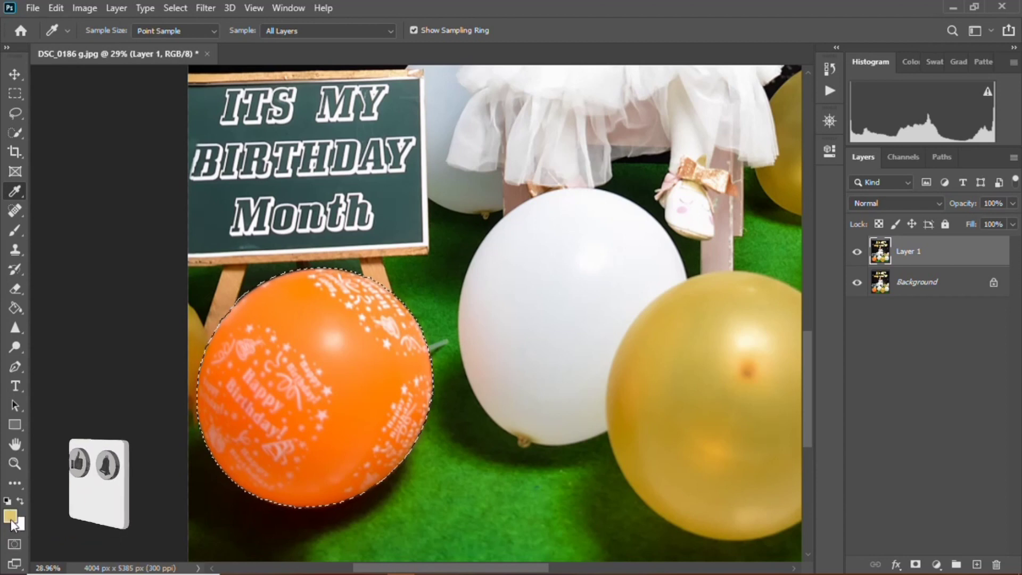
{"action": "mouse_move", "coordinate": [963, 567]}
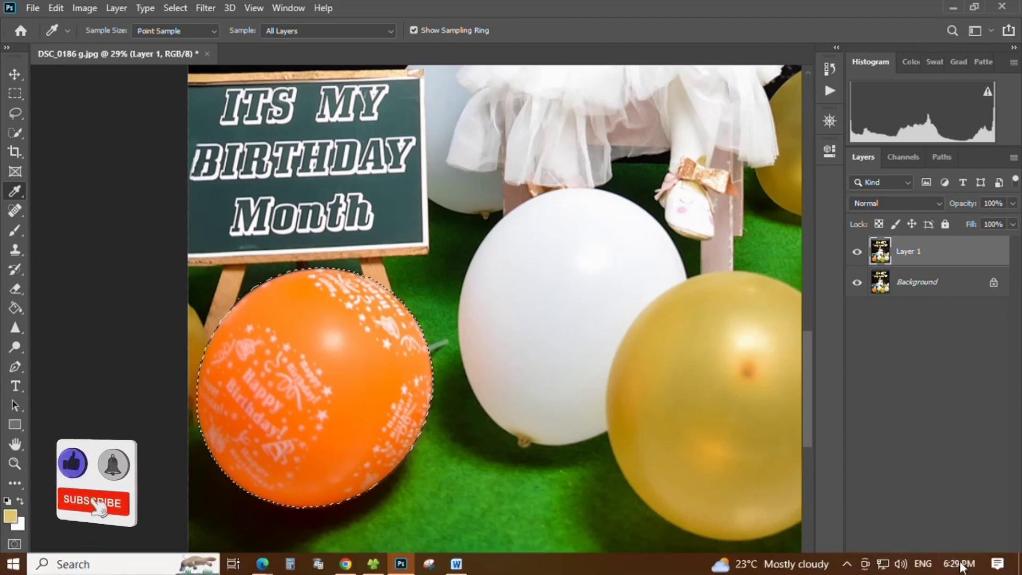
{"action": "left_click", "coordinate": [937, 564]}
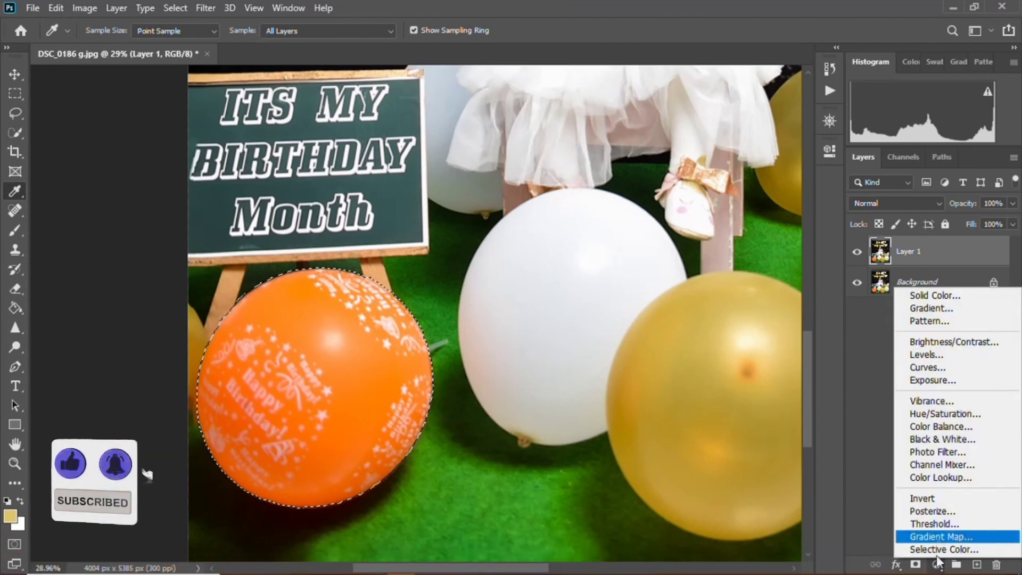
{"action": "left_click", "coordinate": [948, 299]}
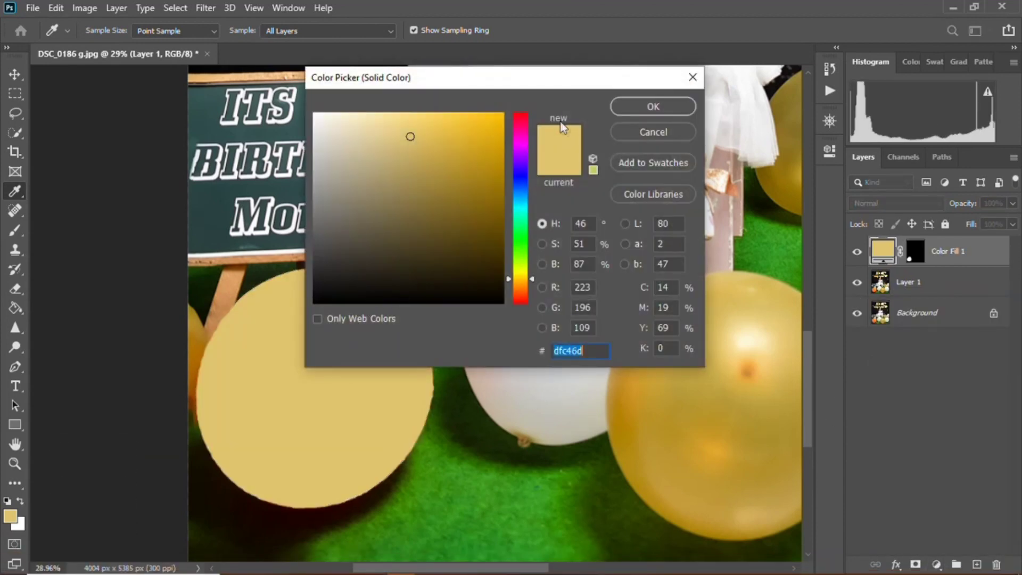
{"action": "mouse_move", "coordinate": [441, 128]}
{"action": "left_mouse_down"}
{"action": "mouse_move", "coordinate": [427, 127]}
{"action": "mouse_move", "coordinate": [408, 153]}
{"action": "mouse_move", "coordinate": [395, 142]}
{"action": "mouse_move", "coordinate": [429, 127]}
{"action": "left_mouse_up"}
{"action": "left_click", "coordinate": [655, 106]}
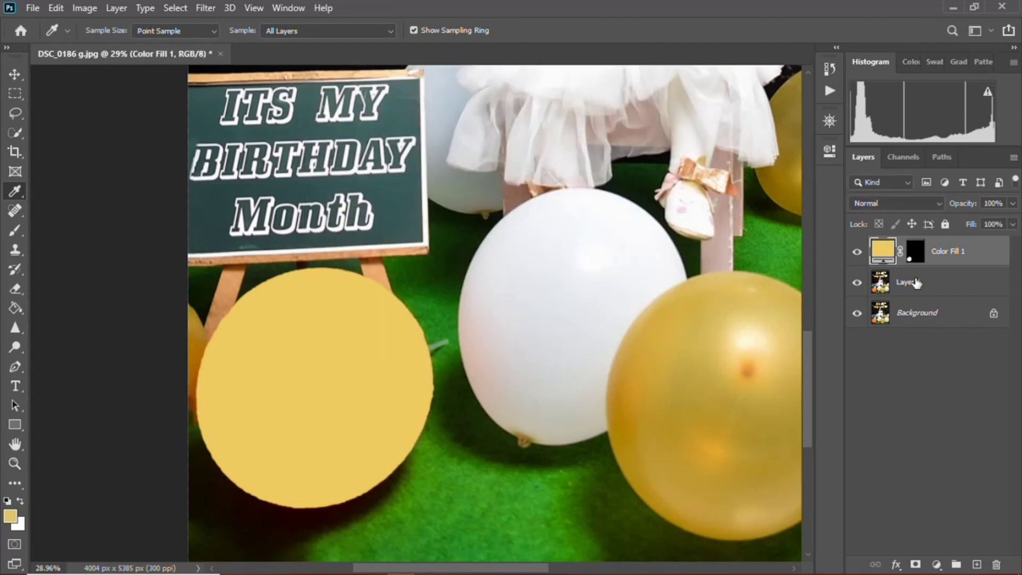
Step: Set Color Fill 1 to Hue blend mode and lower its opacity to 86%
{"action": "left_click", "coordinate": [895, 201]}
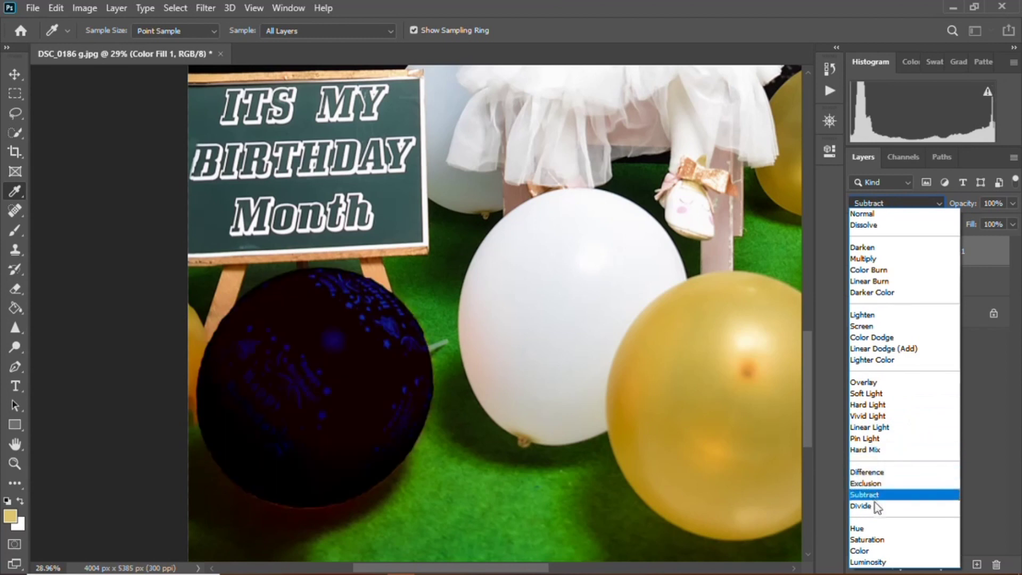
{"action": "left_click", "coordinate": [881, 530]}
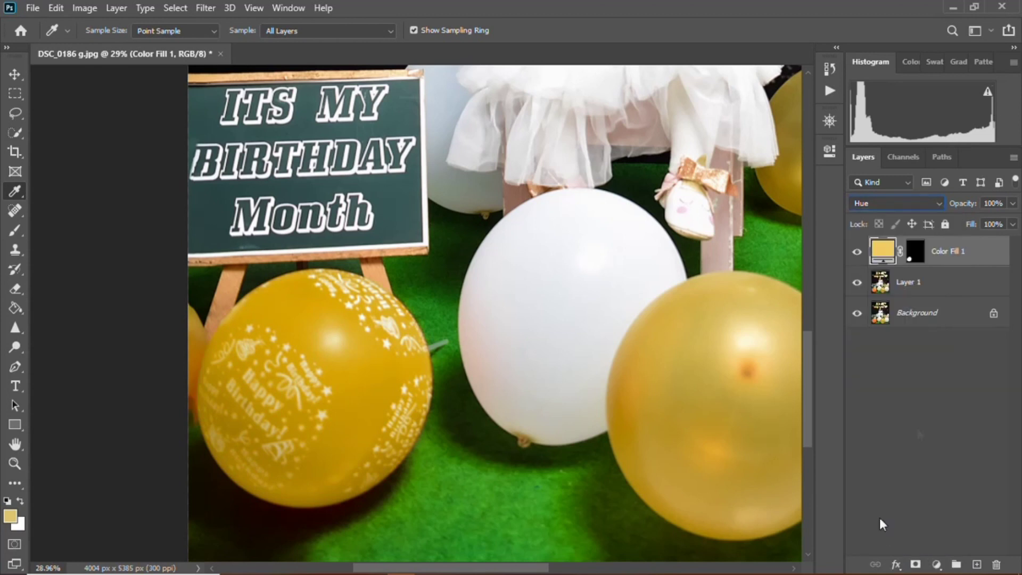
{"action": "left_click", "coordinate": [1012, 205]}
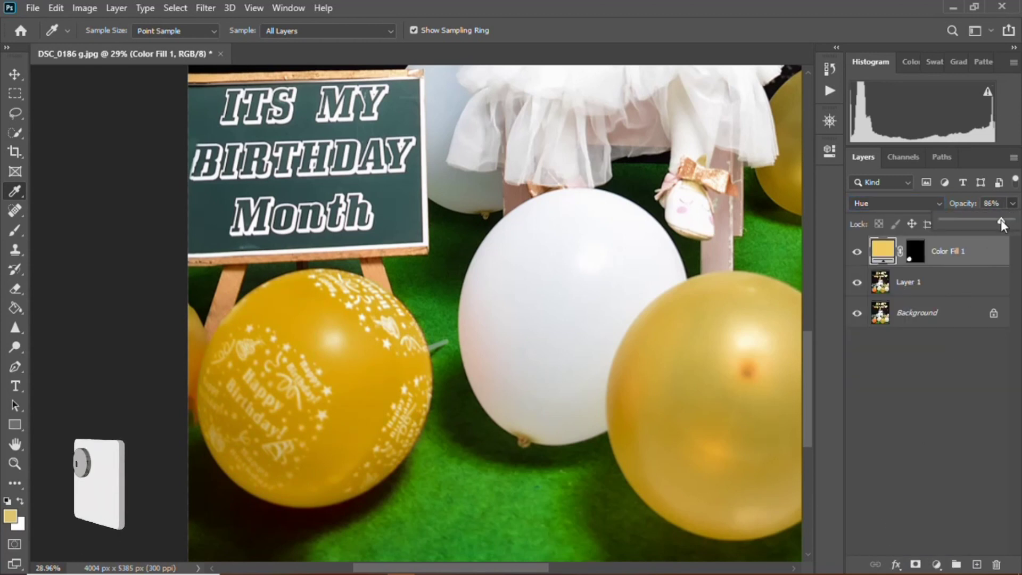